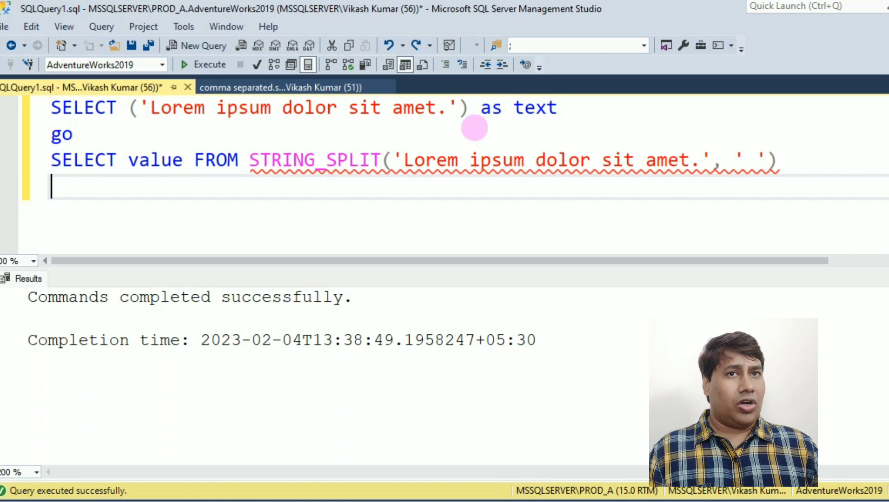
{"action": "left_click_drag", "start_coordinate": [557, 107], "coordinate": [514, 108]}
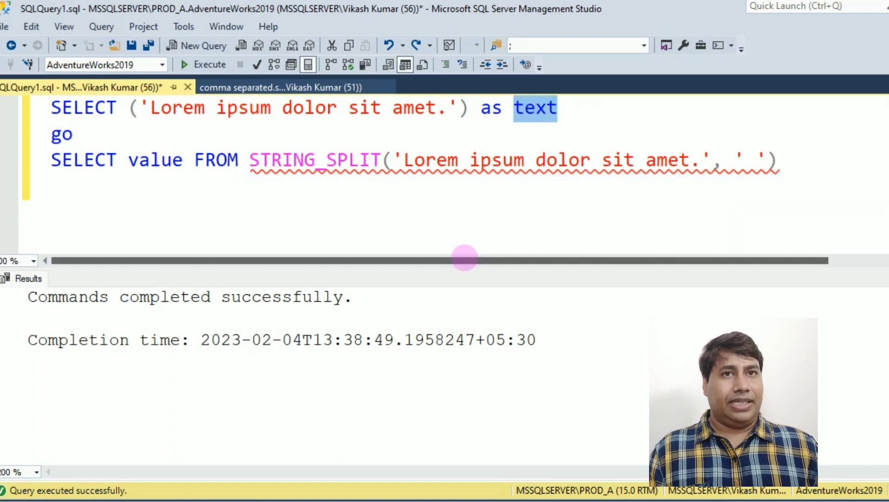
- Highlight the Lorem ipsum sentence, the go separator, and the spaces between its words
{"action": "left_click_drag", "start_coordinate": [469, 107], "coordinate": [140, 105]}
{"action": "left_click", "coordinate": [183, 129]}
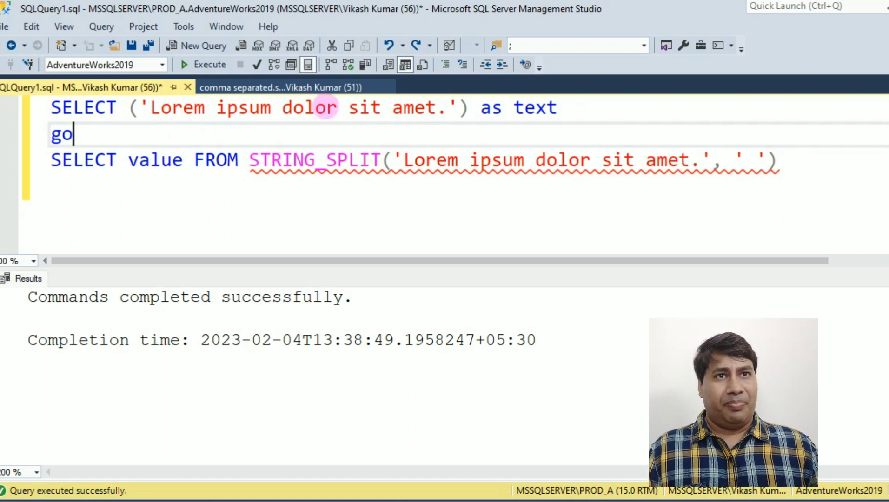
{"action": "left_click_drag", "start_coordinate": [330, 109], "coordinate": [349, 108]}
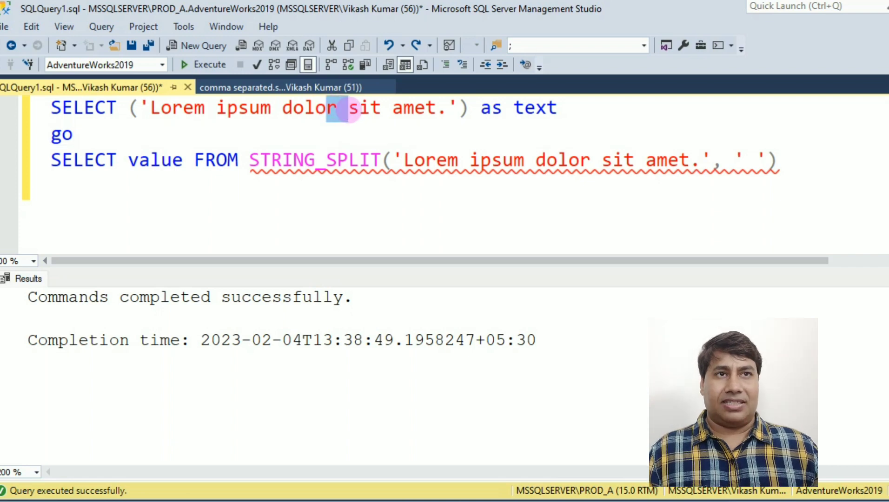
{"action": "left_click", "coordinate": [349, 109]}
{"action": "left_click", "coordinate": [386, 107]}
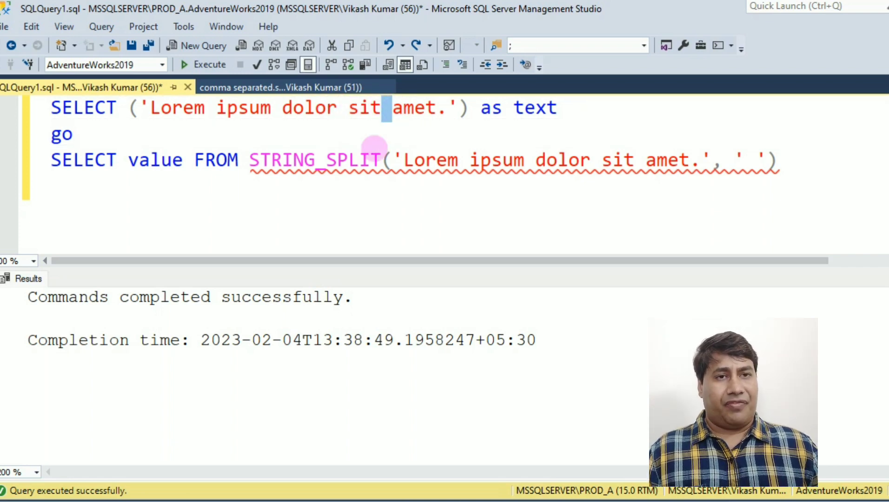
{"action": "left_click", "coordinate": [343, 201]}
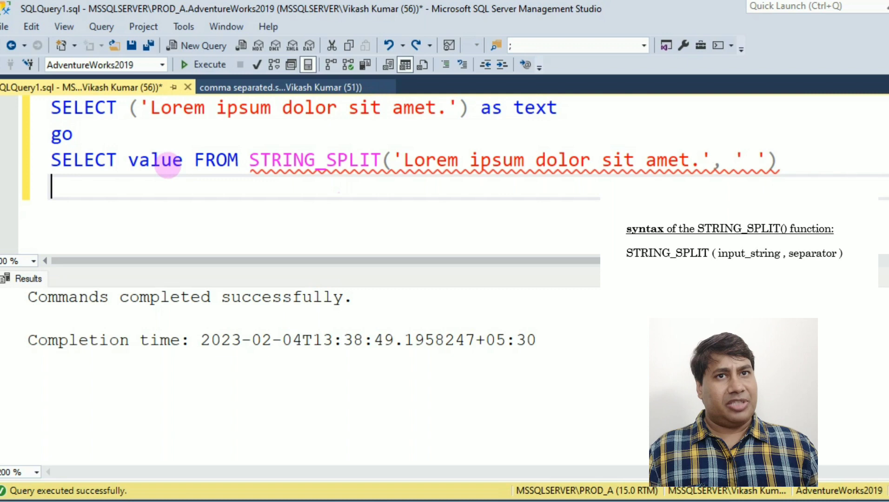
- Run STRING_SPLIT with a space separator and enlarge the results to show each word
{"action": "left_click", "coordinate": [257, 159]}
{"action": "mouse_move", "coordinate": [361, 162]}
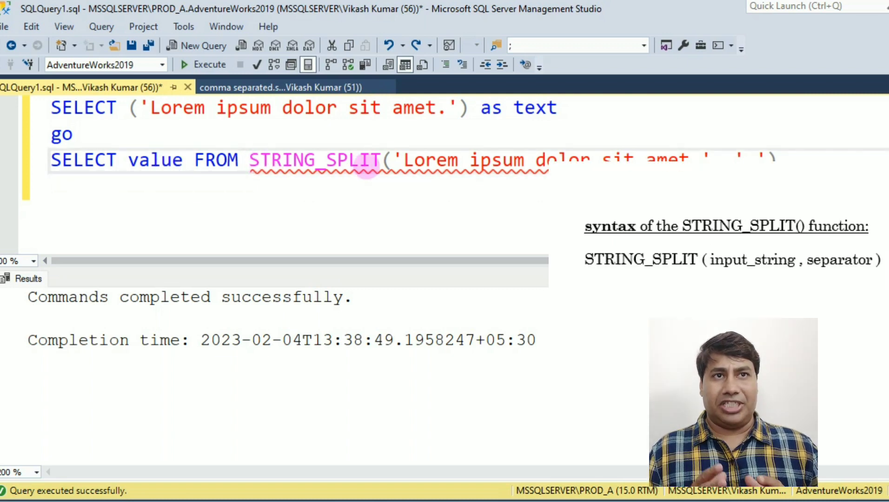
{"action": "left_click_drag", "start_coordinate": [381, 159], "coordinate": [243, 155]}
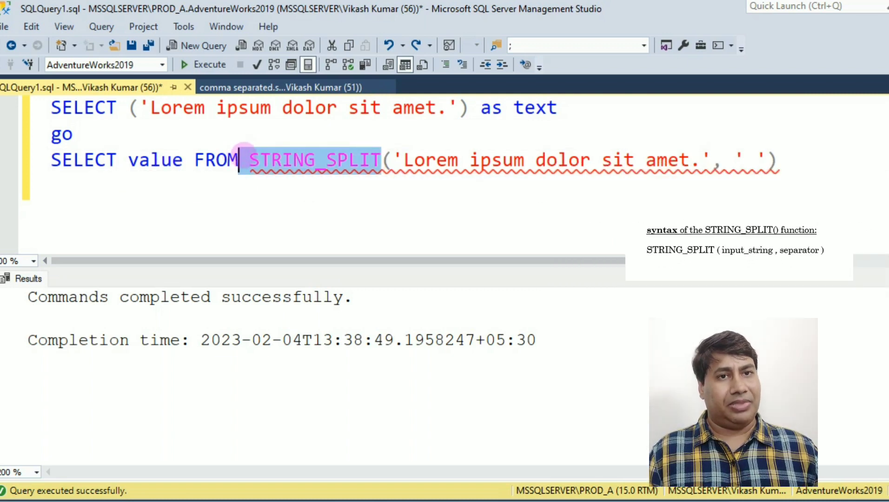
{"action": "left_click", "coordinate": [247, 185]}
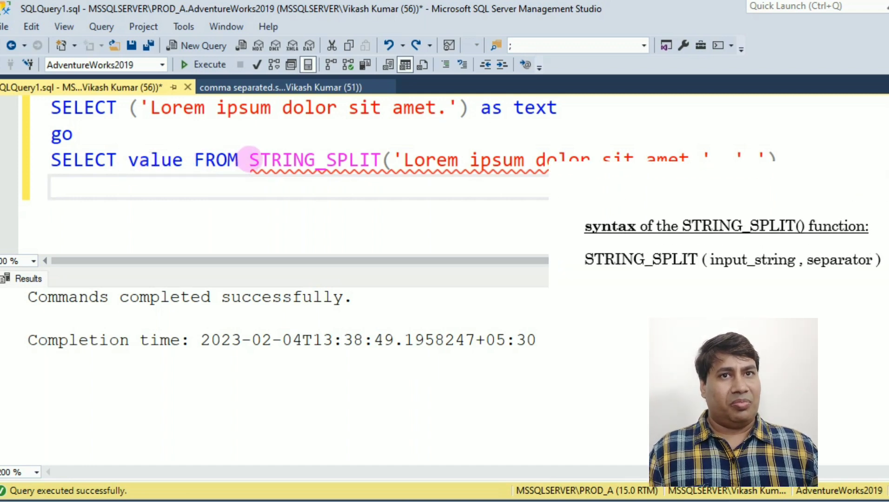
{"action": "mouse_move", "coordinate": [409, 161]}
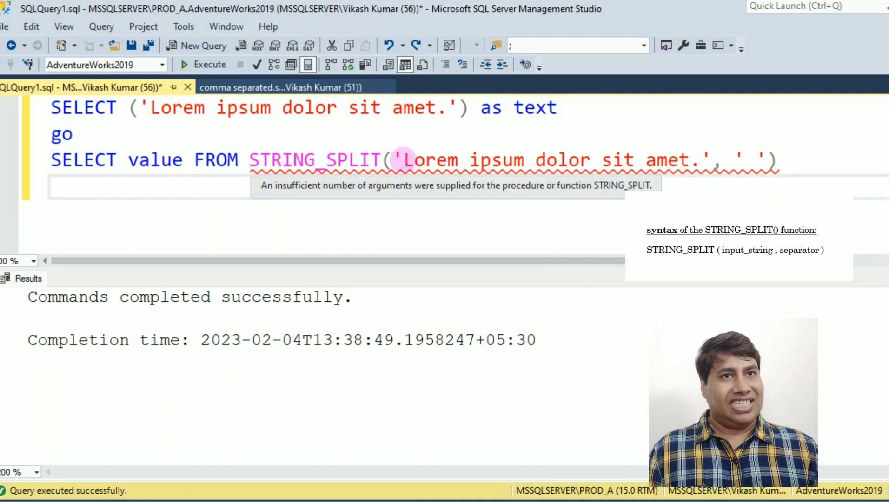
{"action": "left_click_drag", "start_coordinate": [415, 153], "coordinate": [637, 125]}
{"action": "left_click", "coordinate": [637, 144]}
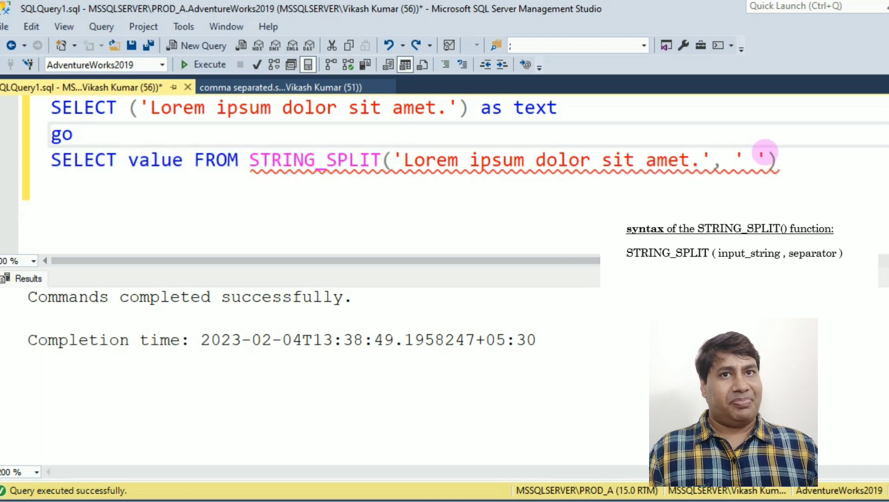
{"action": "left_click", "coordinate": [741, 159]}
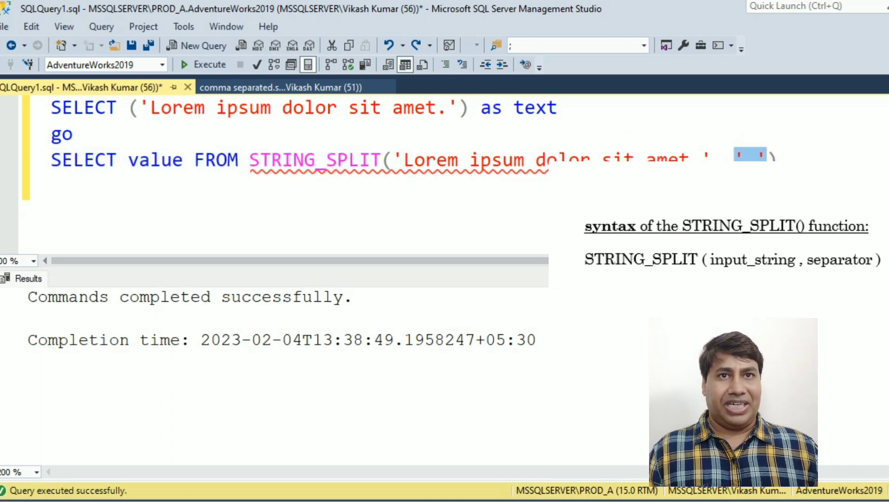
{"action": "key", "text": "Down"}
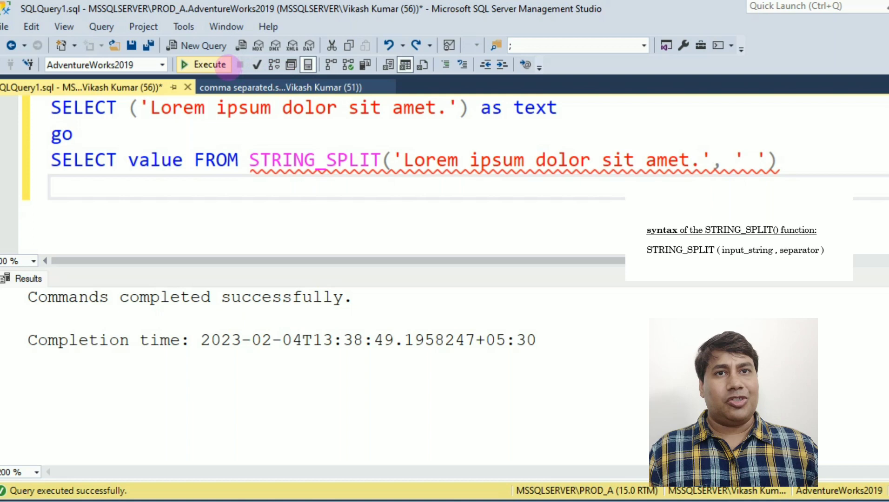
{"action": "left_click", "coordinate": [225, 65]}
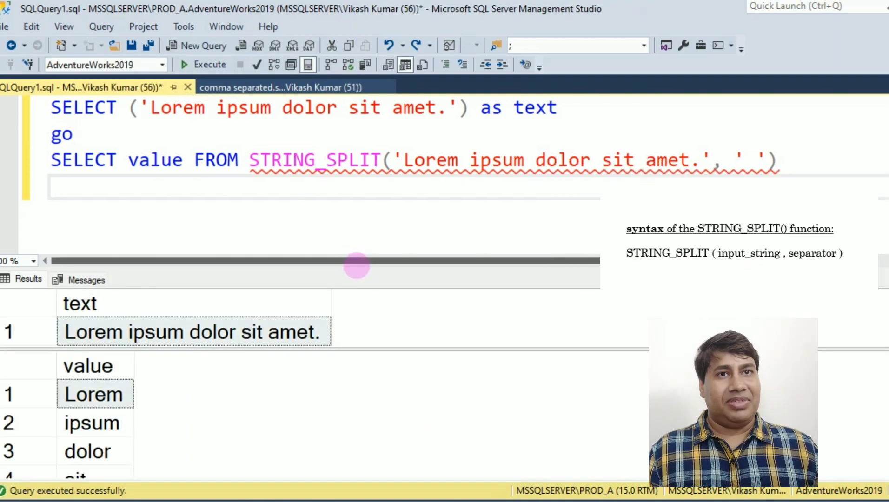
{"action": "left_click_drag", "start_coordinate": [359, 267], "coordinate": [367, 224]}
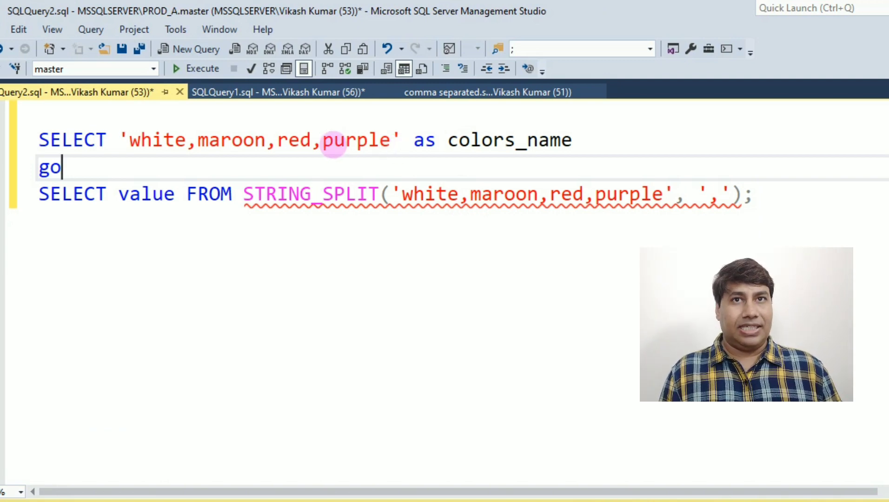
- Run STRING_SPLIT on the white, maroon, red, purple string with the ',' delimiter
{"action": "left_click", "coordinate": [314, 140]}
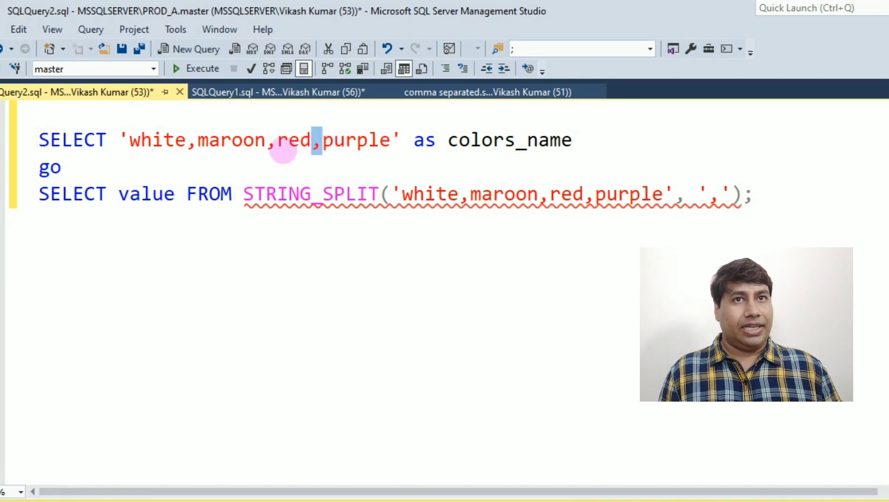
{"action": "left_click", "coordinate": [267, 142]}
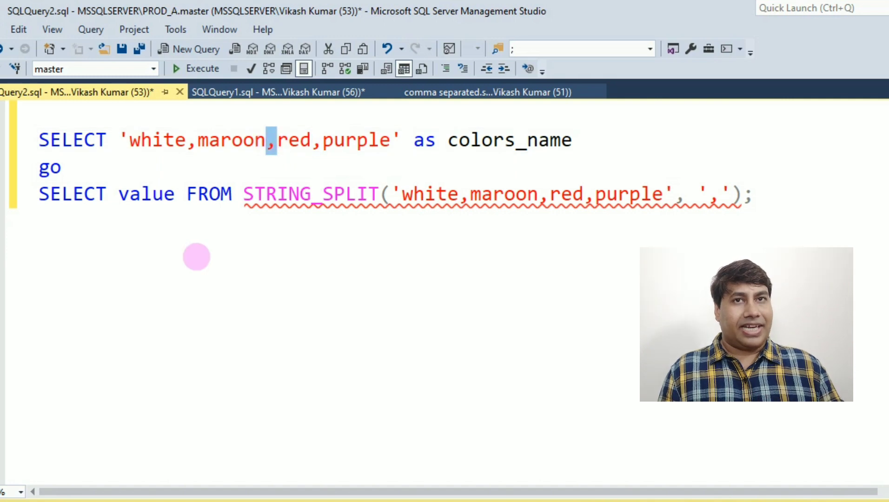
{"action": "left_click", "coordinate": [196, 252]}
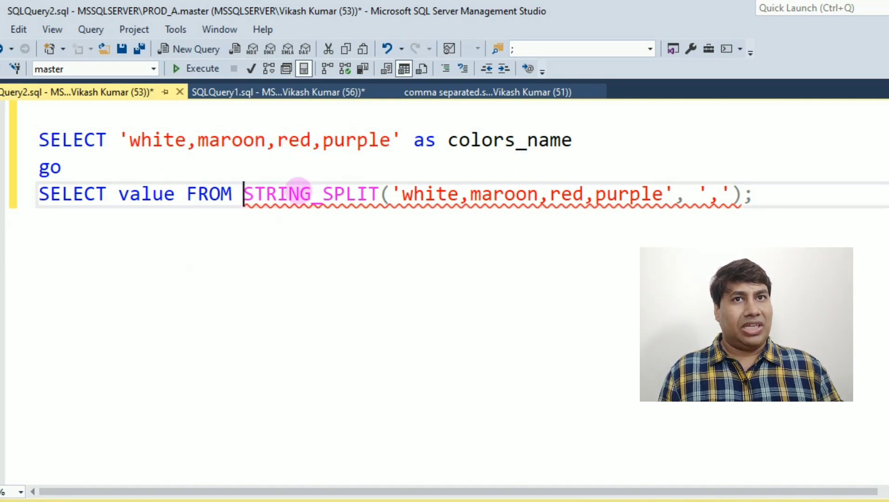
{"action": "left_click_drag", "start_coordinate": [243, 194], "coordinate": [413, 195]}
{"action": "left_click", "coordinate": [410, 194]}
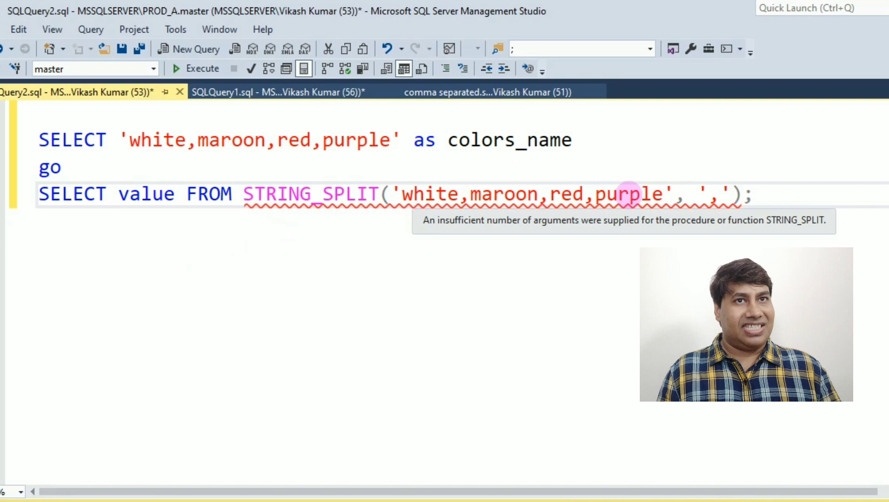
{"action": "left_click_drag", "start_coordinate": [628, 194], "coordinate": [572, 195]}
{"action": "left_click", "coordinate": [677, 244]}
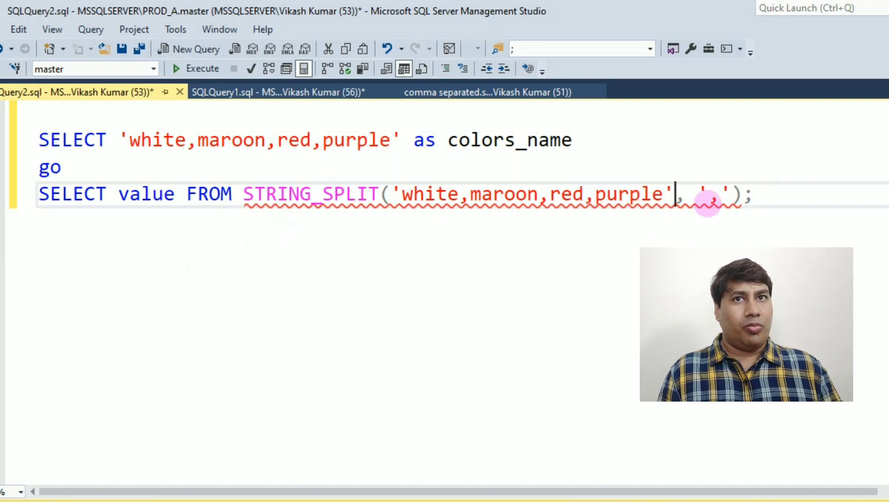
{"action": "left_click_drag", "start_coordinate": [699, 194], "coordinate": [710, 195]}
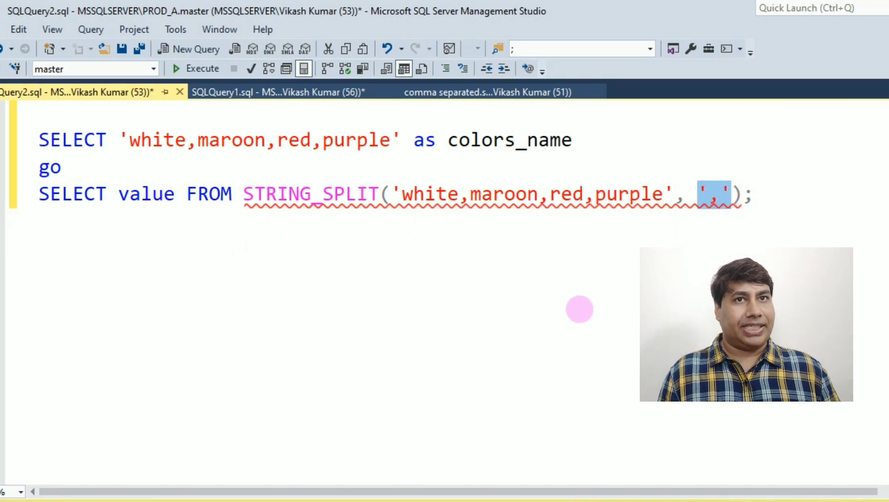
{"action": "left_click", "coordinate": [580, 308]}
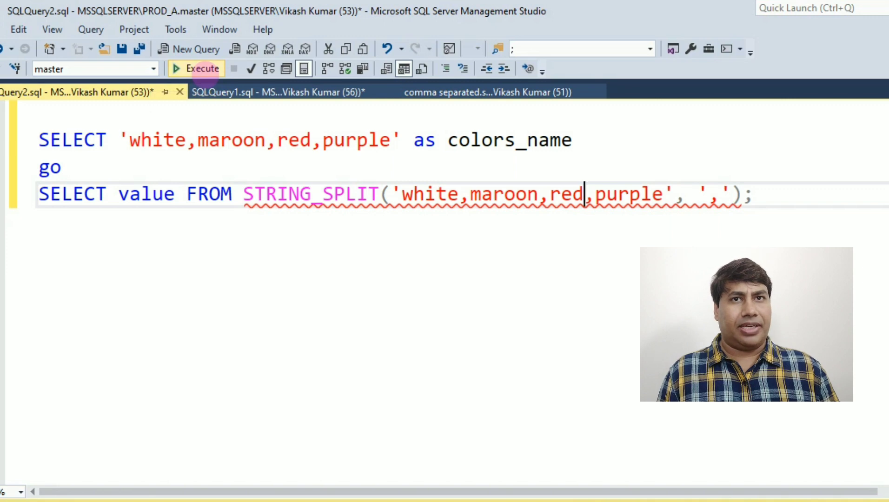
{"action": "left_click", "coordinate": [200, 69]}
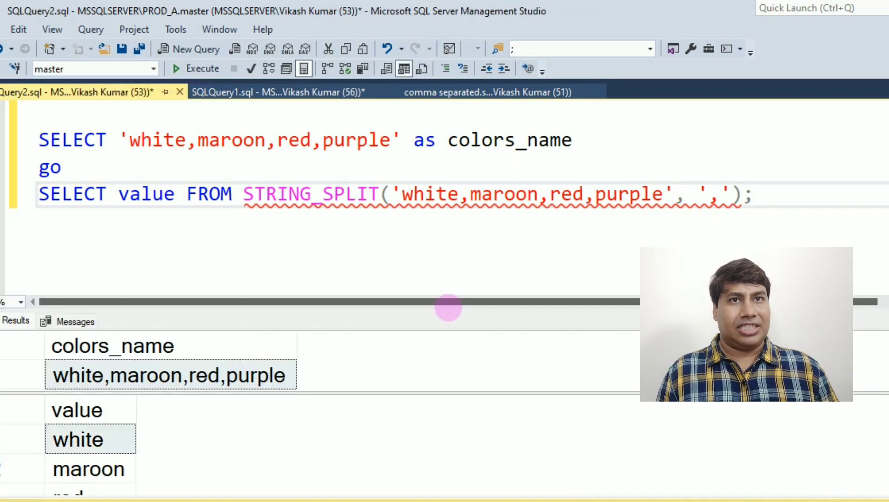
- Run 'select * from contacts' and inspect the comma-separated phones values
{"action": "left_click_drag", "start_coordinate": [449, 308], "coordinate": [460, 242]}
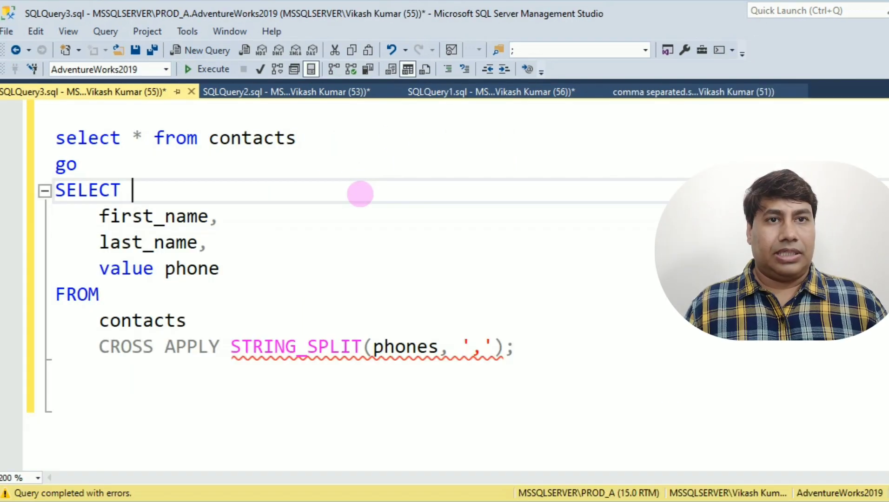
{"action": "left_click_drag", "start_coordinate": [77, 165], "coordinate": [54, 131]}
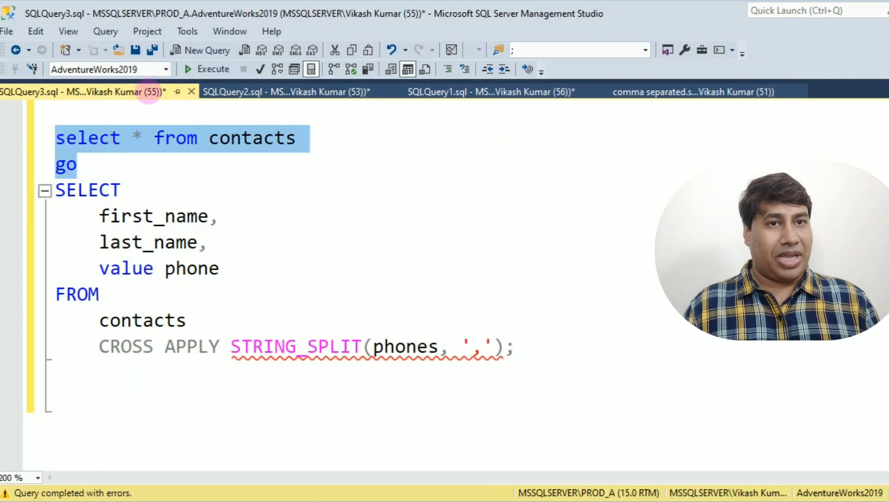
{"action": "left_click", "coordinate": [208, 69]}
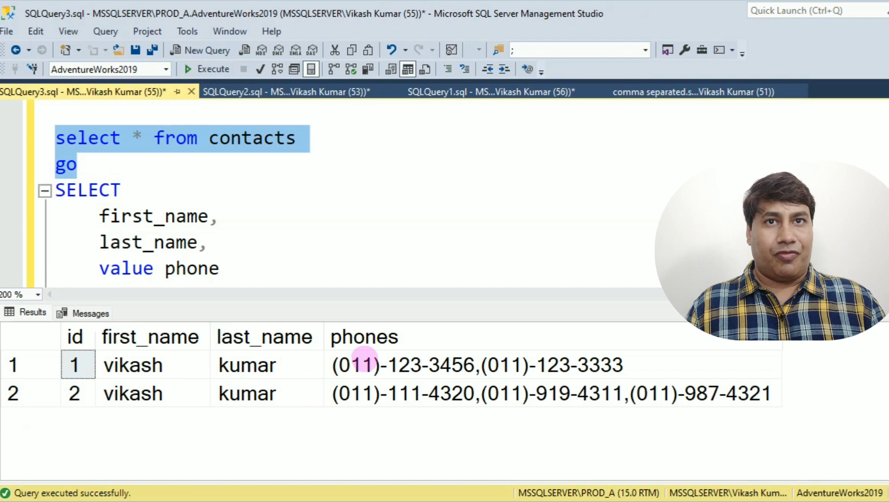
{"action": "left_click", "coordinate": [382, 365]}
{"action": "left_click", "coordinate": [410, 393]}
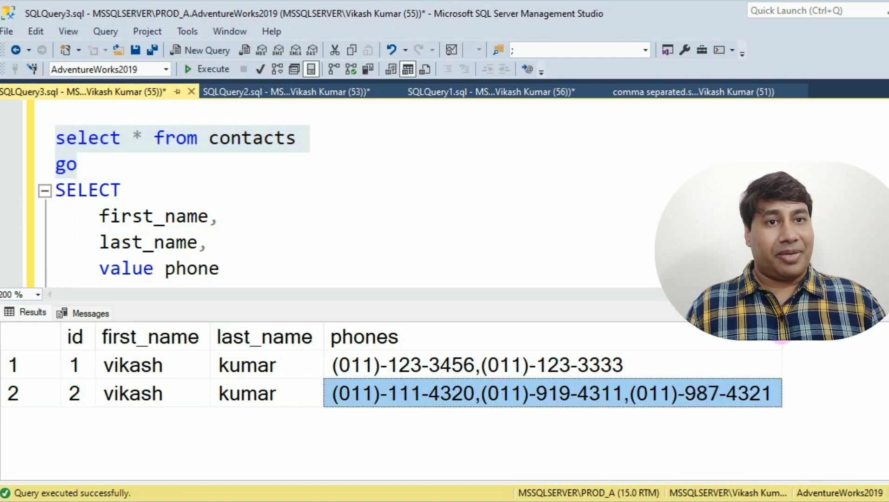
- Compare the row 1 phones value with the query, then hide the results pane
{"action": "left_click", "coordinate": [483, 236]}
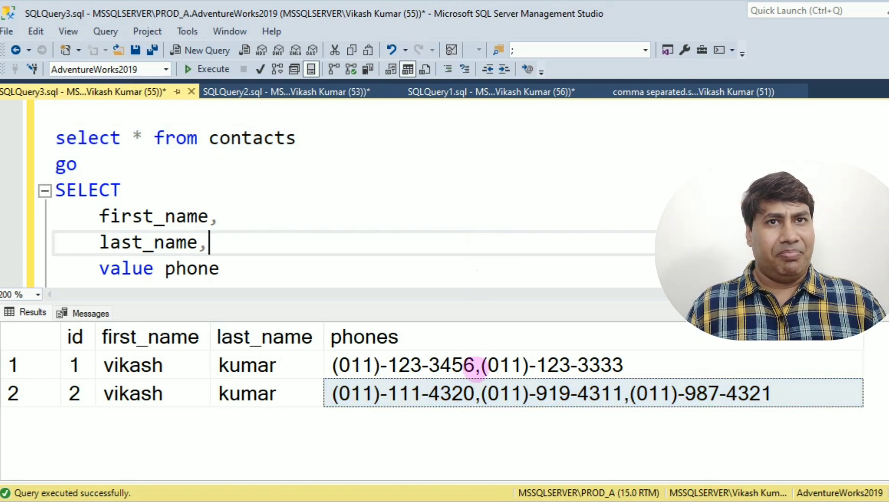
{"action": "left_click", "coordinate": [477, 366]}
{"action": "left_click", "coordinate": [474, 394]}
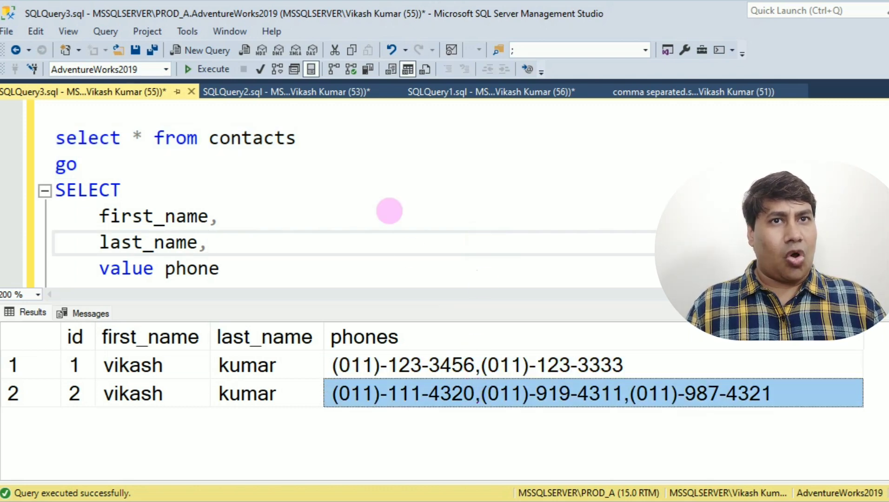
{"action": "left_click", "coordinate": [389, 212]}
{"action": "key", "text": "ctrl+r"}
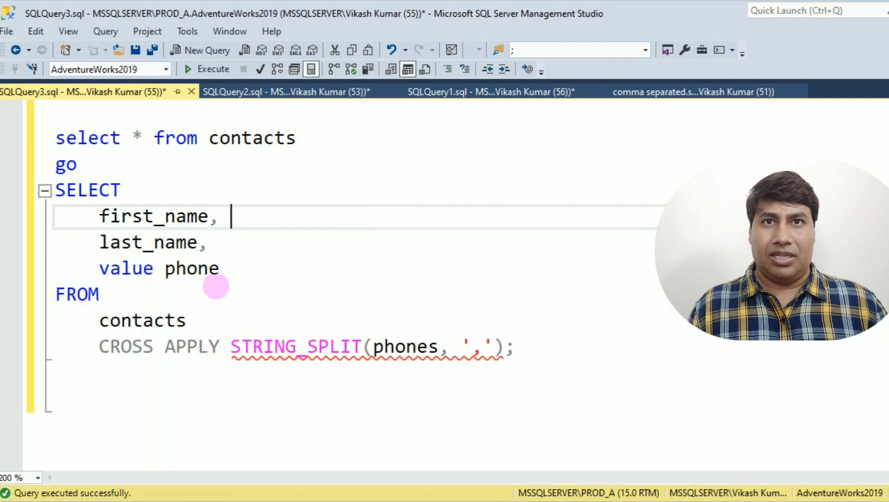
- Run CROSS APPLY STRING_SPLIT(phones, ',') on contacts and expand results to five phone rows
{"action": "left_click_drag", "start_coordinate": [221, 272], "coordinate": [100, 270]}
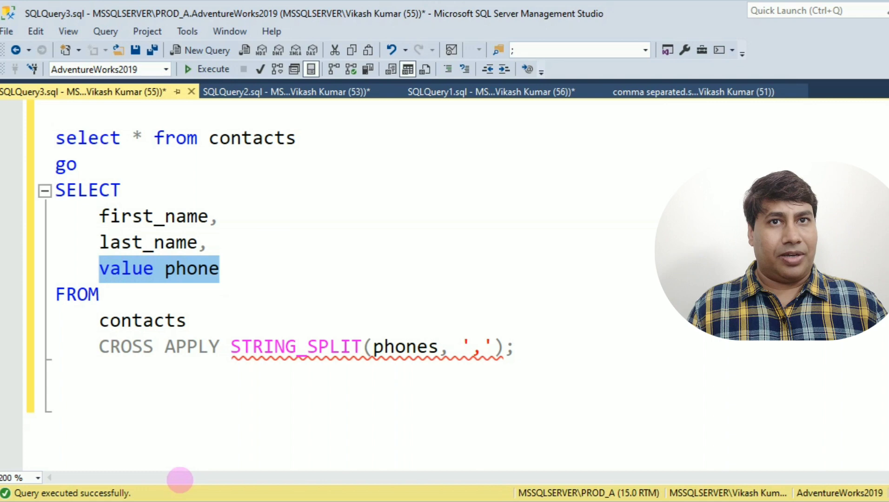
{"action": "left_click", "coordinate": [213, 421]}
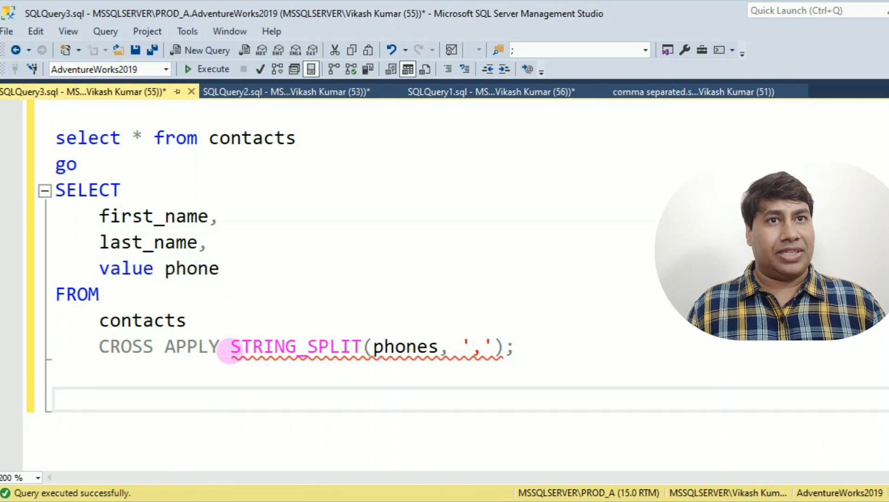
{"action": "mouse_move", "coordinate": [232, 347]}
{"action": "left_mouse_down"}
{"action": "mouse_move", "coordinate": [549, 334]}
{"action": "mouse_move", "coordinate": [526, 350]}
{"action": "left_mouse_up"}
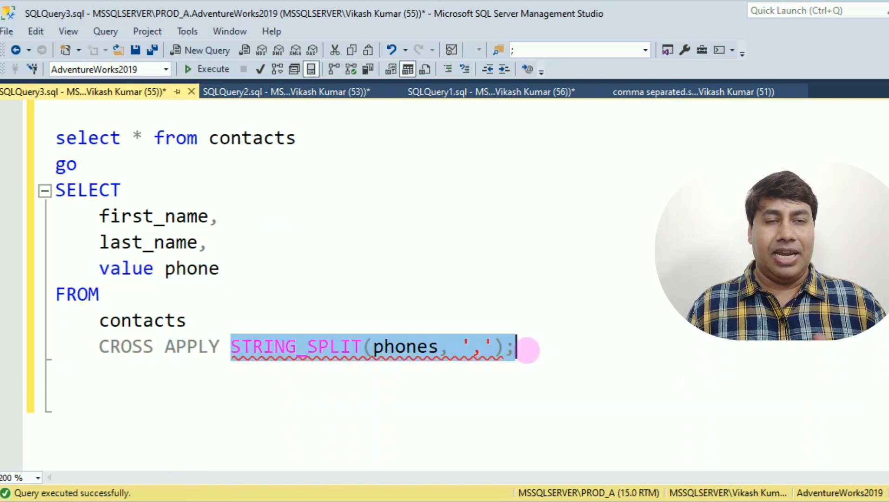
{"action": "left_click", "coordinate": [301, 389]}
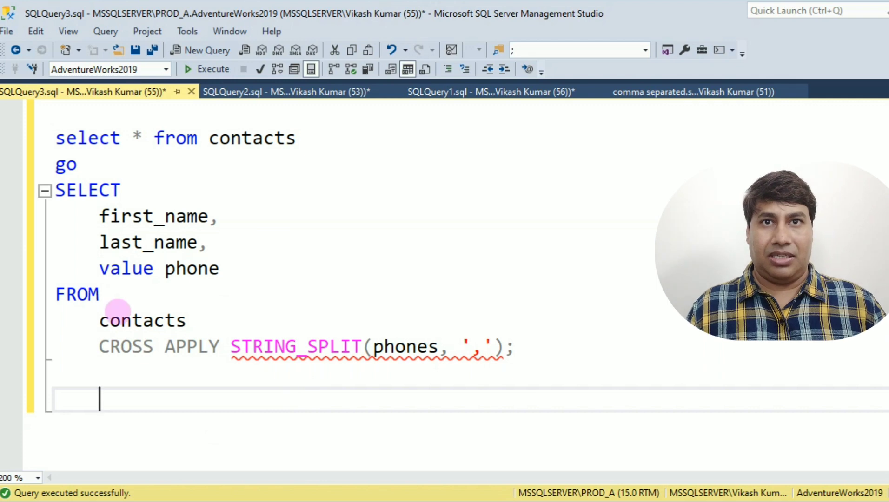
{"action": "mouse_move", "coordinate": [89, 320]}
{"action": "left_mouse_down"}
{"action": "mouse_move", "coordinate": [200, 320]}
{"action": "mouse_move", "coordinate": [218, 347]}
{"action": "left_mouse_up"}
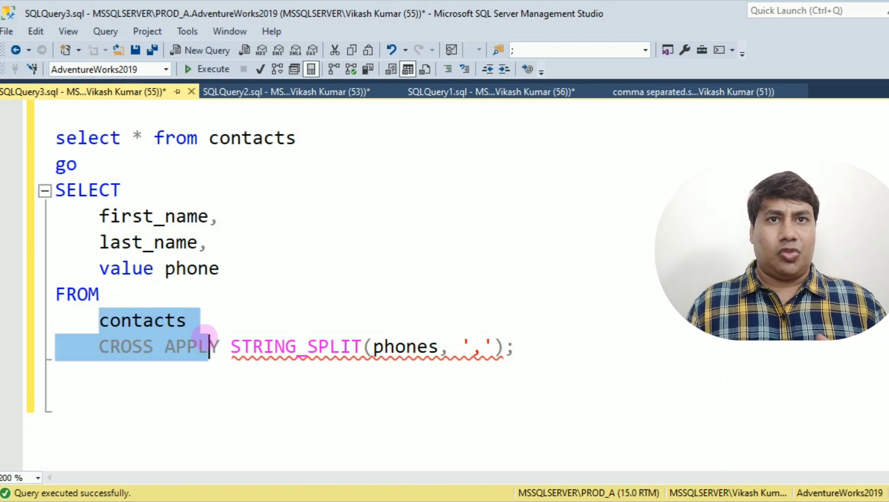
{"action": "mouse_move", "coordinate": [538, 348]}
{"action": "left_mouse_down"}
{"action": "mouse_move", "coordinate": [317, 339]}
{"action": "mouse_move", "coordinate": [236, 347]}
{"action": "left_mouse_up"}
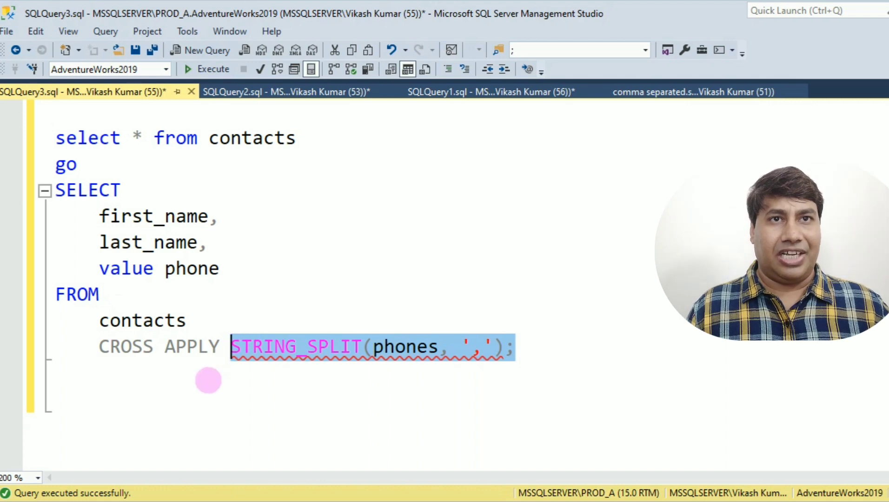
{"action": "left_click", "coordinate": [209, 380]}
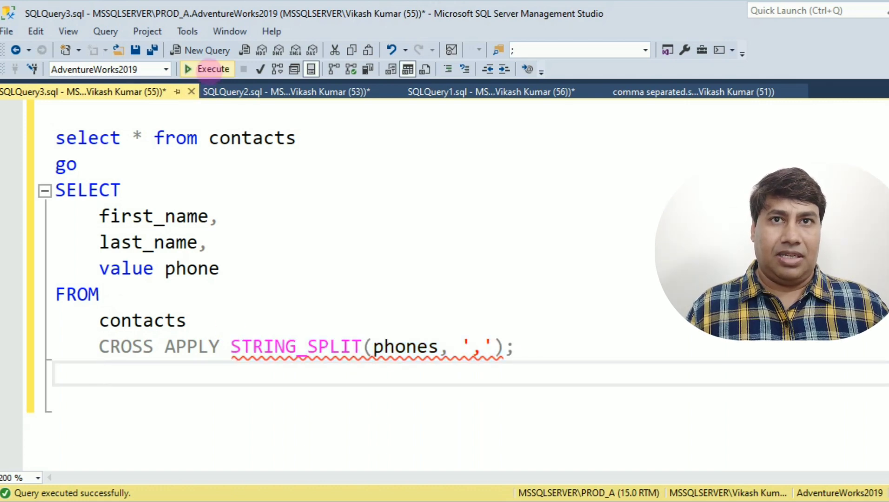
{"action": "left_click", "coordinate": [209, 70]}
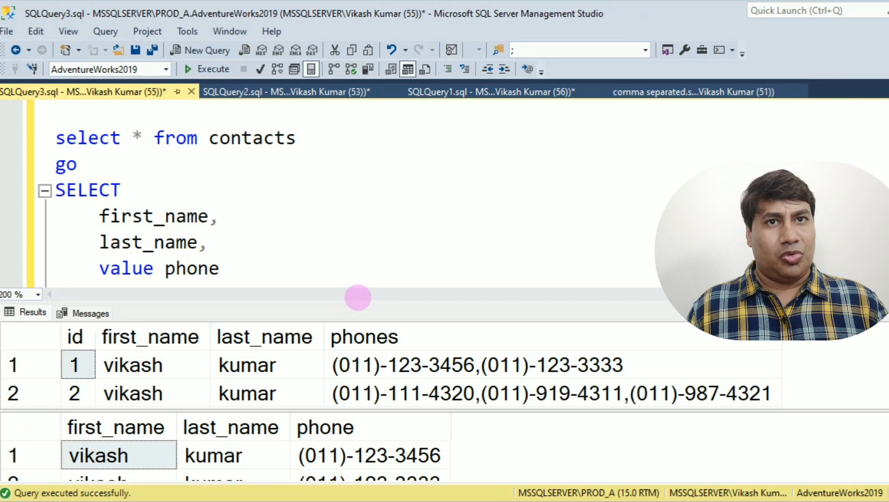
{"action": "left_click_drag", "start_coordinate": [357, 300], "coordinate": [365, 172]}
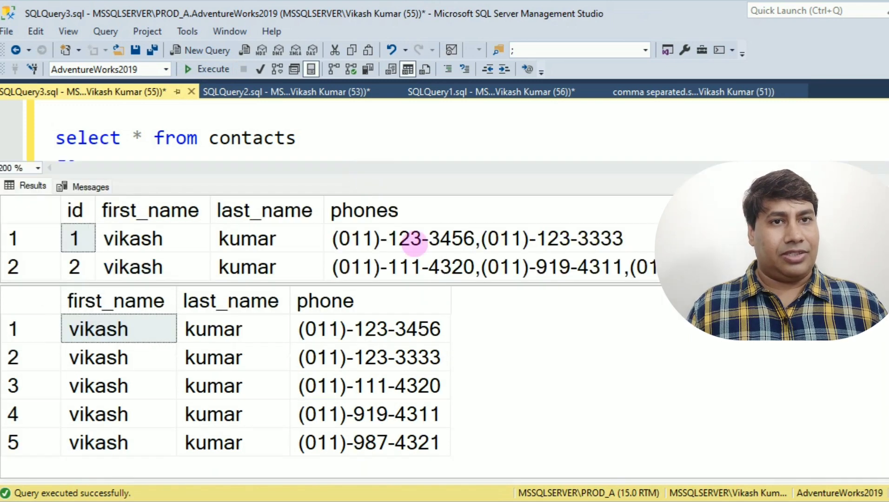